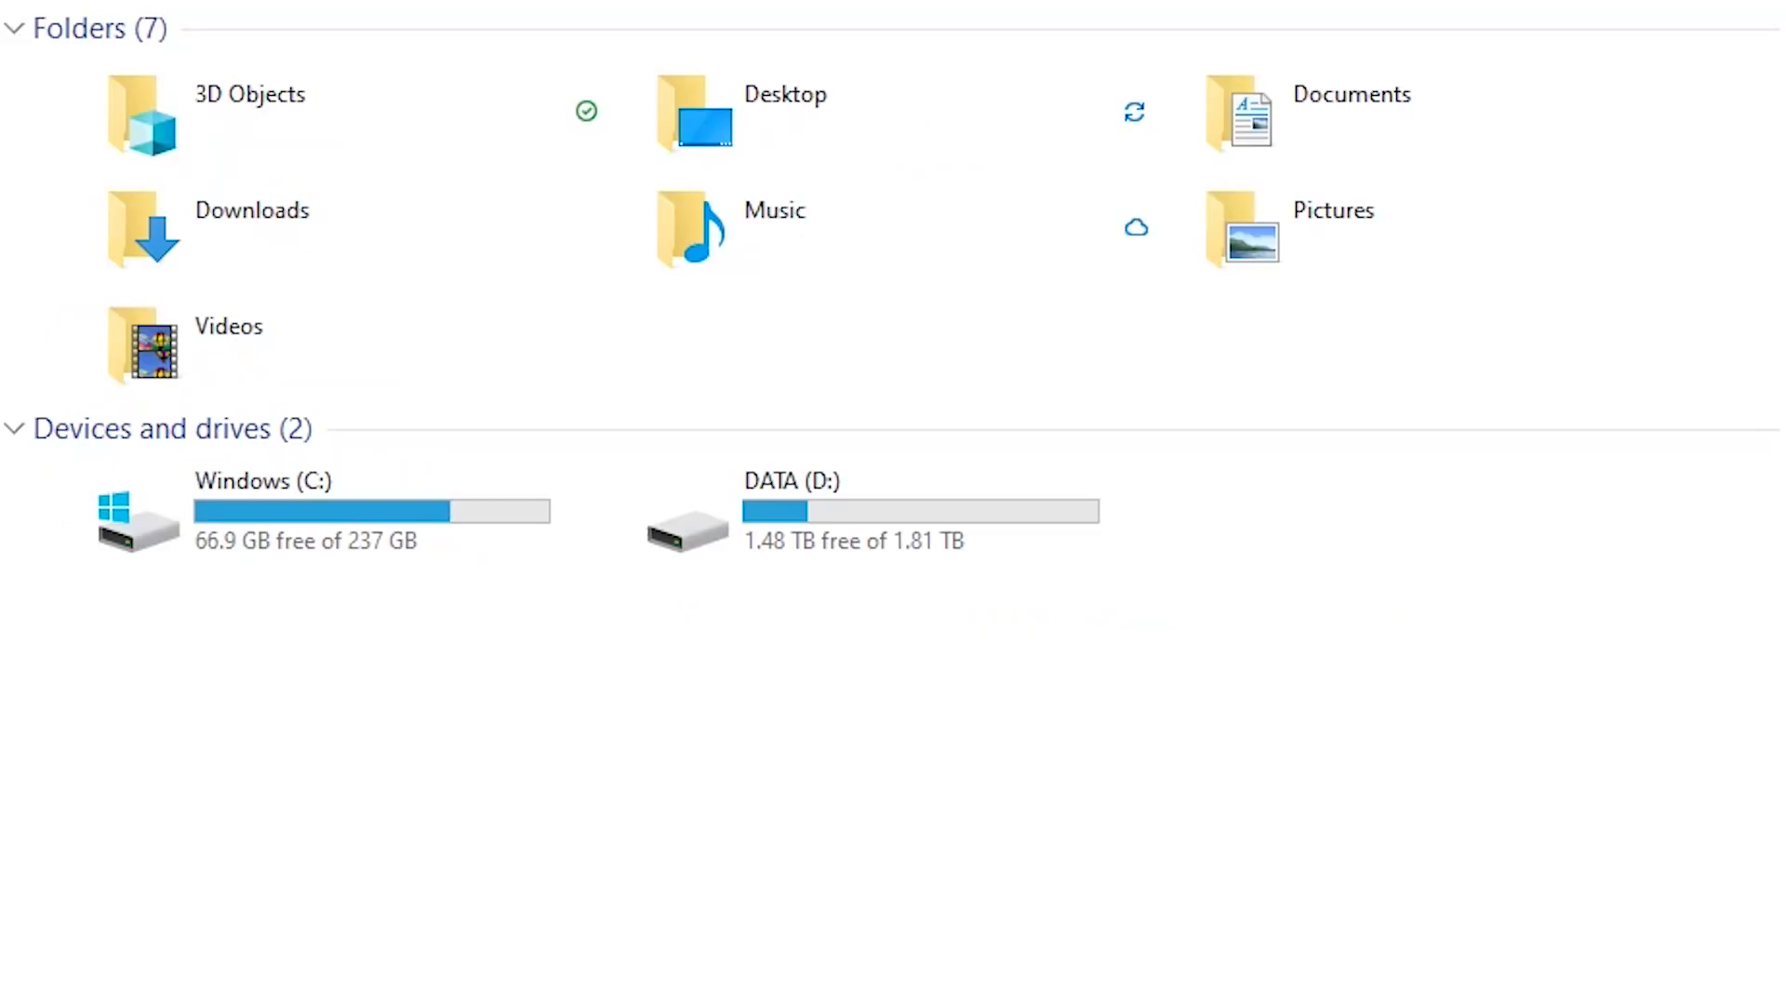
Step: Open the System properties page from This PC to check the CPU and RAM specs
right_click(1176, 497)
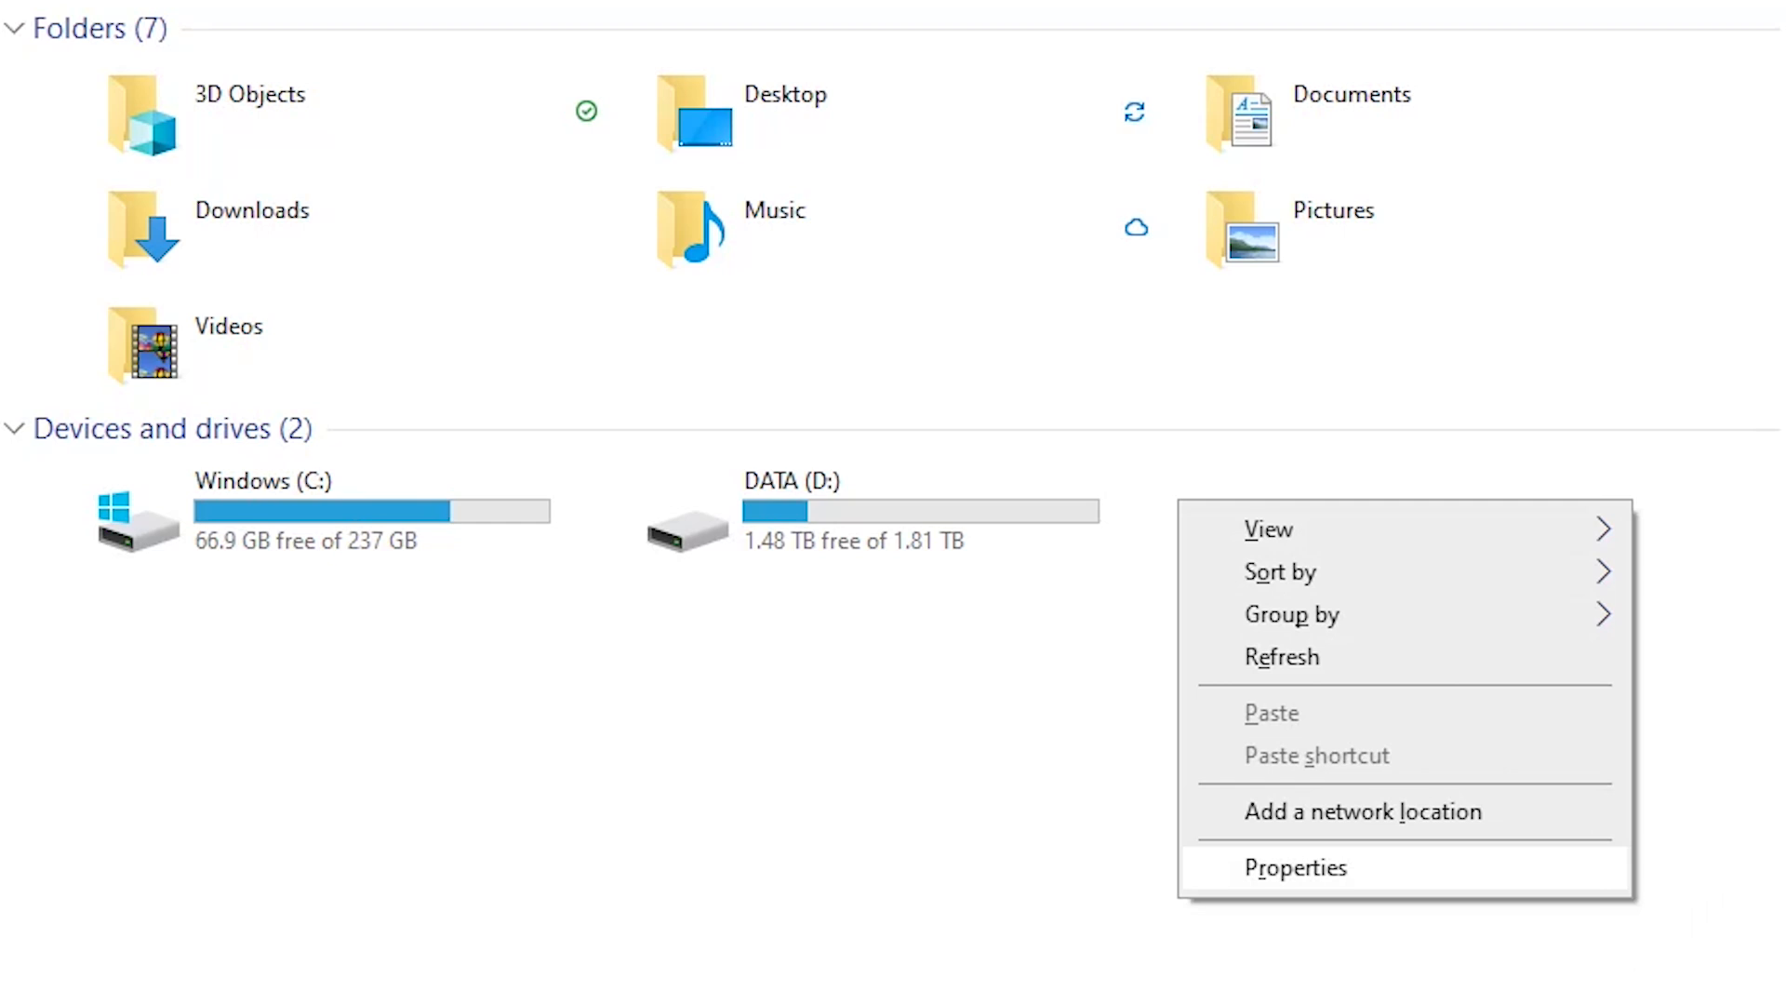
left_click(1256, 868)
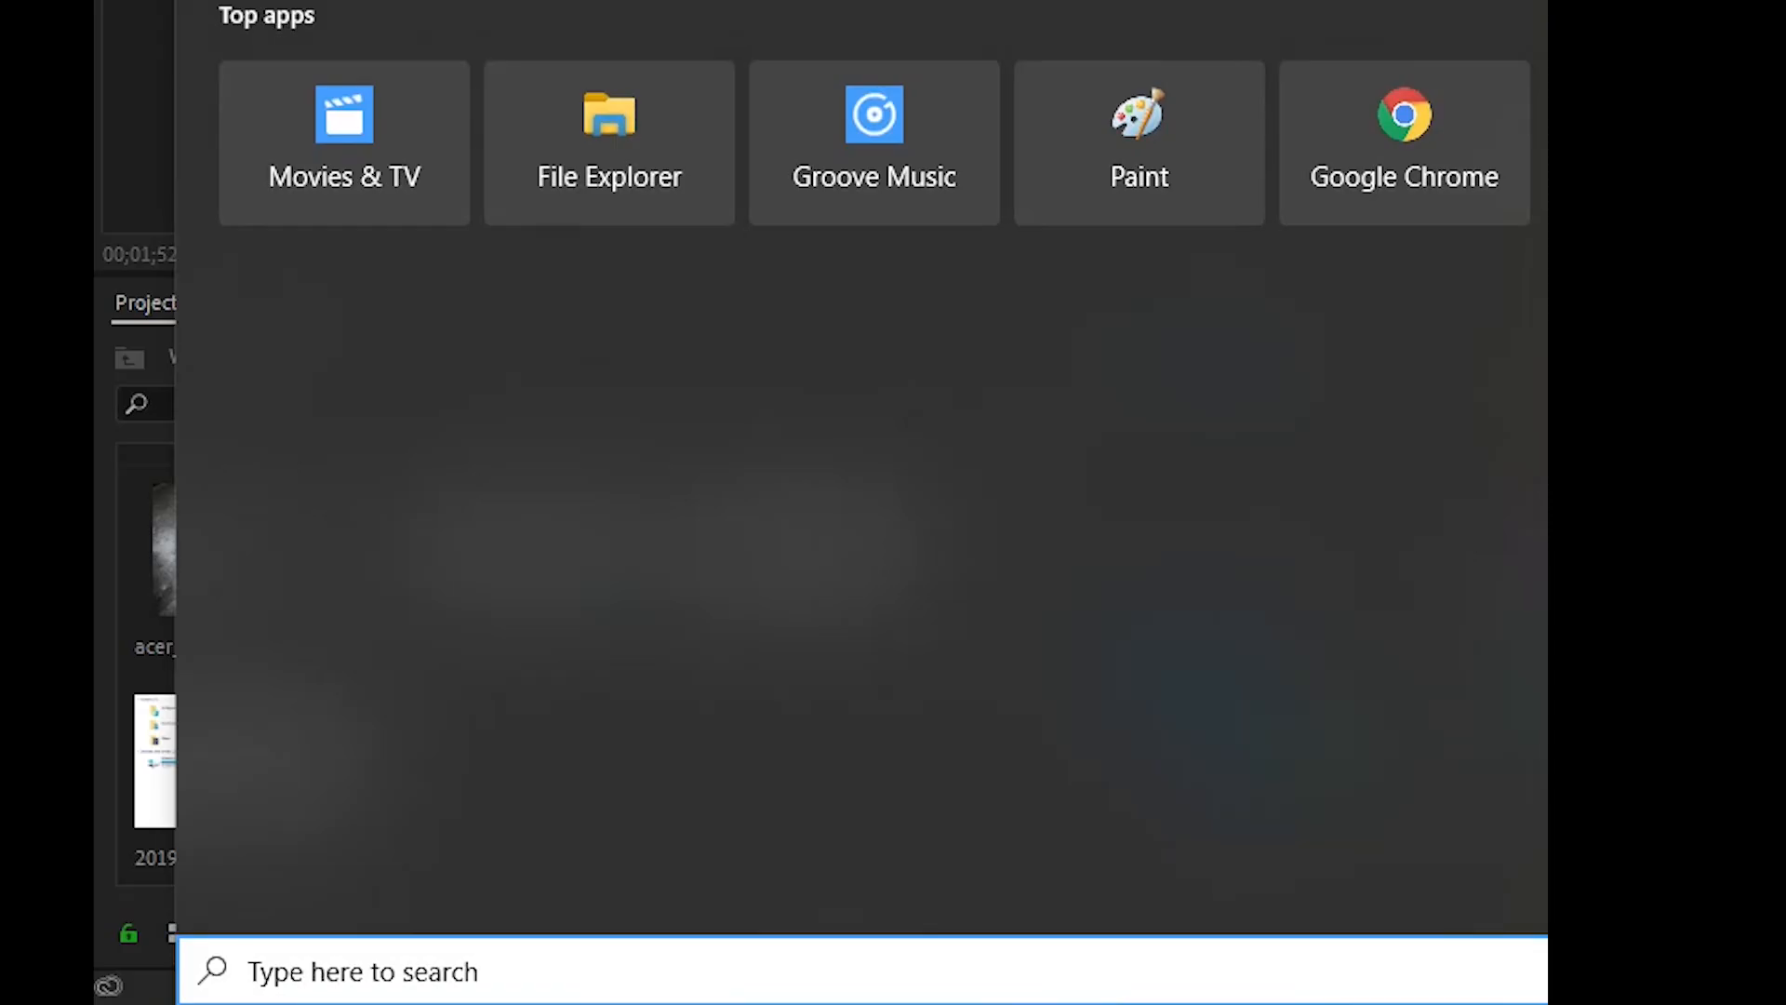
type("DX")
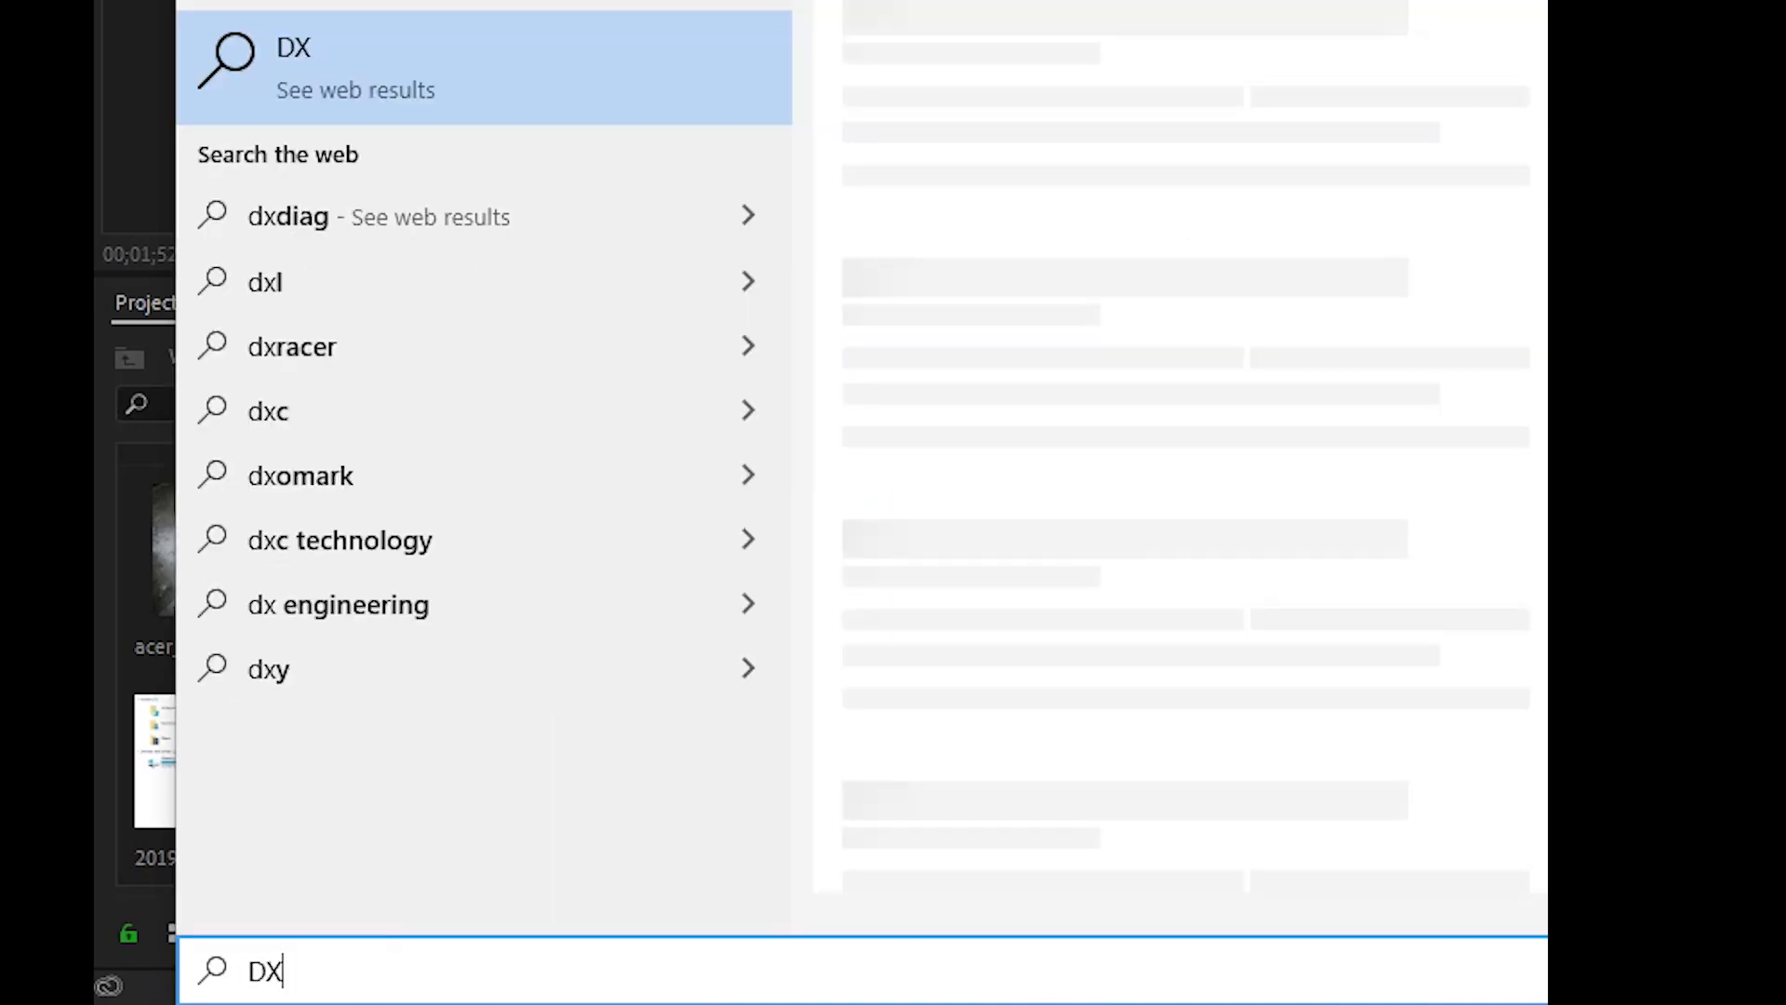
type("DIAG")
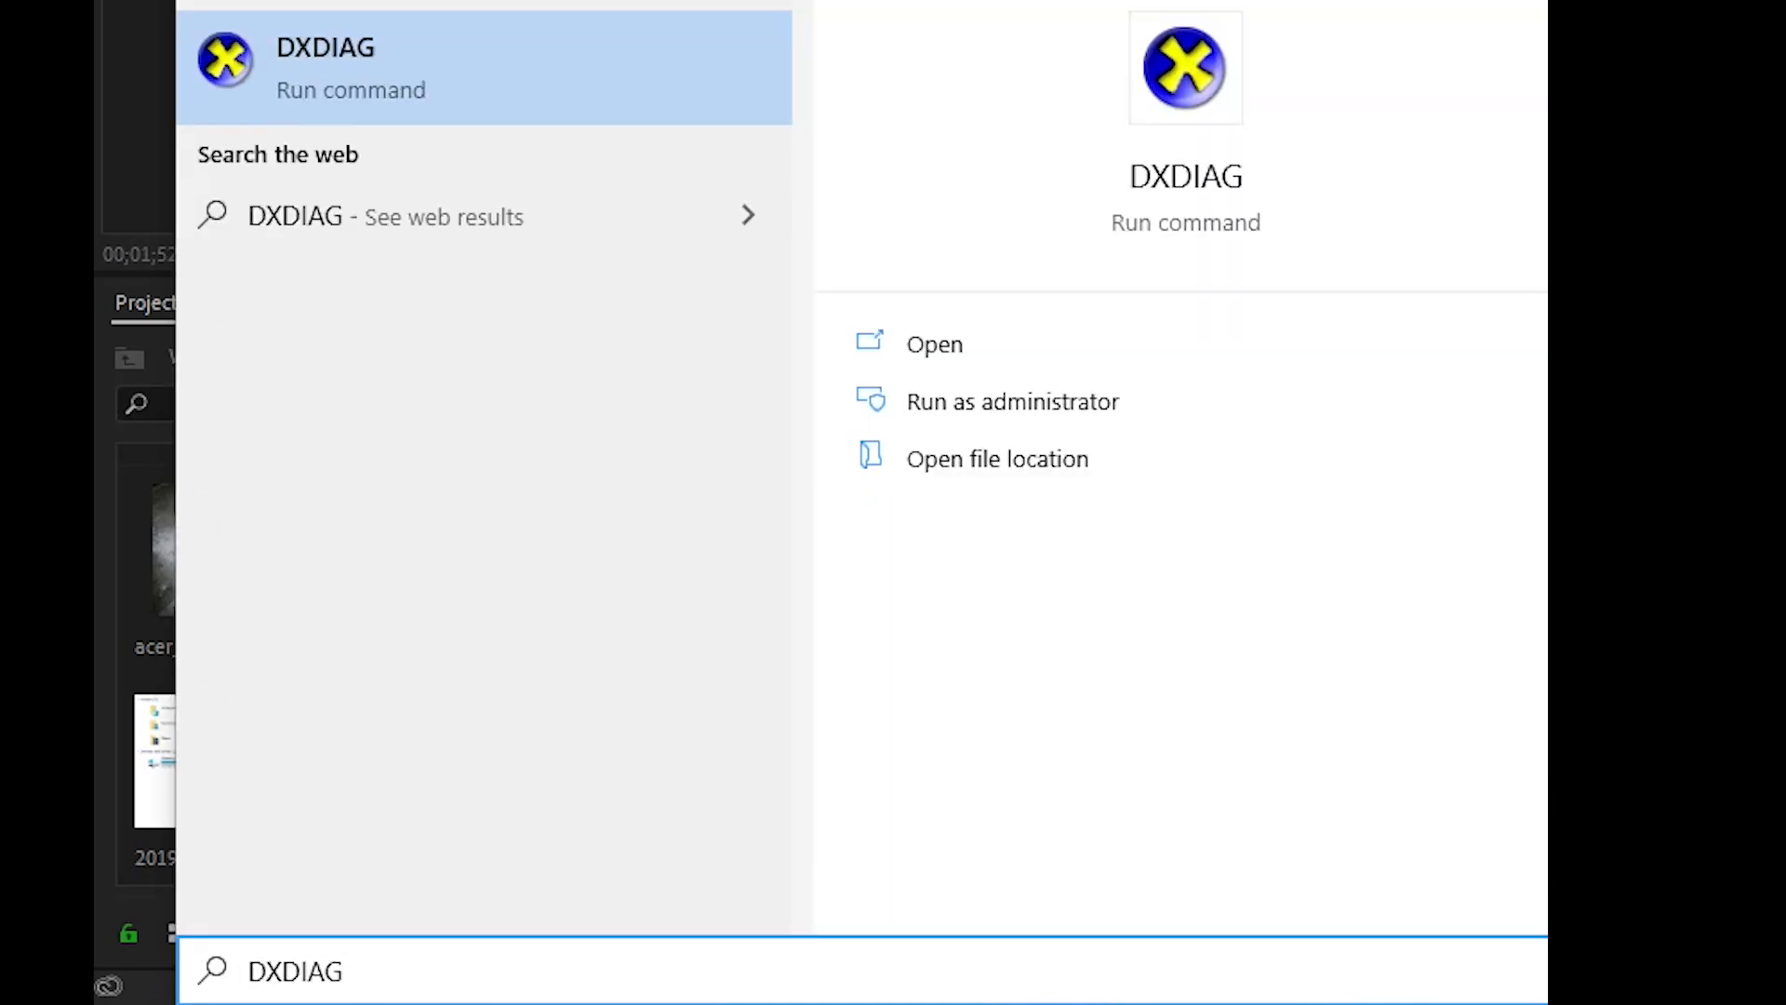
Step: Run DXDIAG from Windows search to check the RTX 2080 graphics details
key("Return")
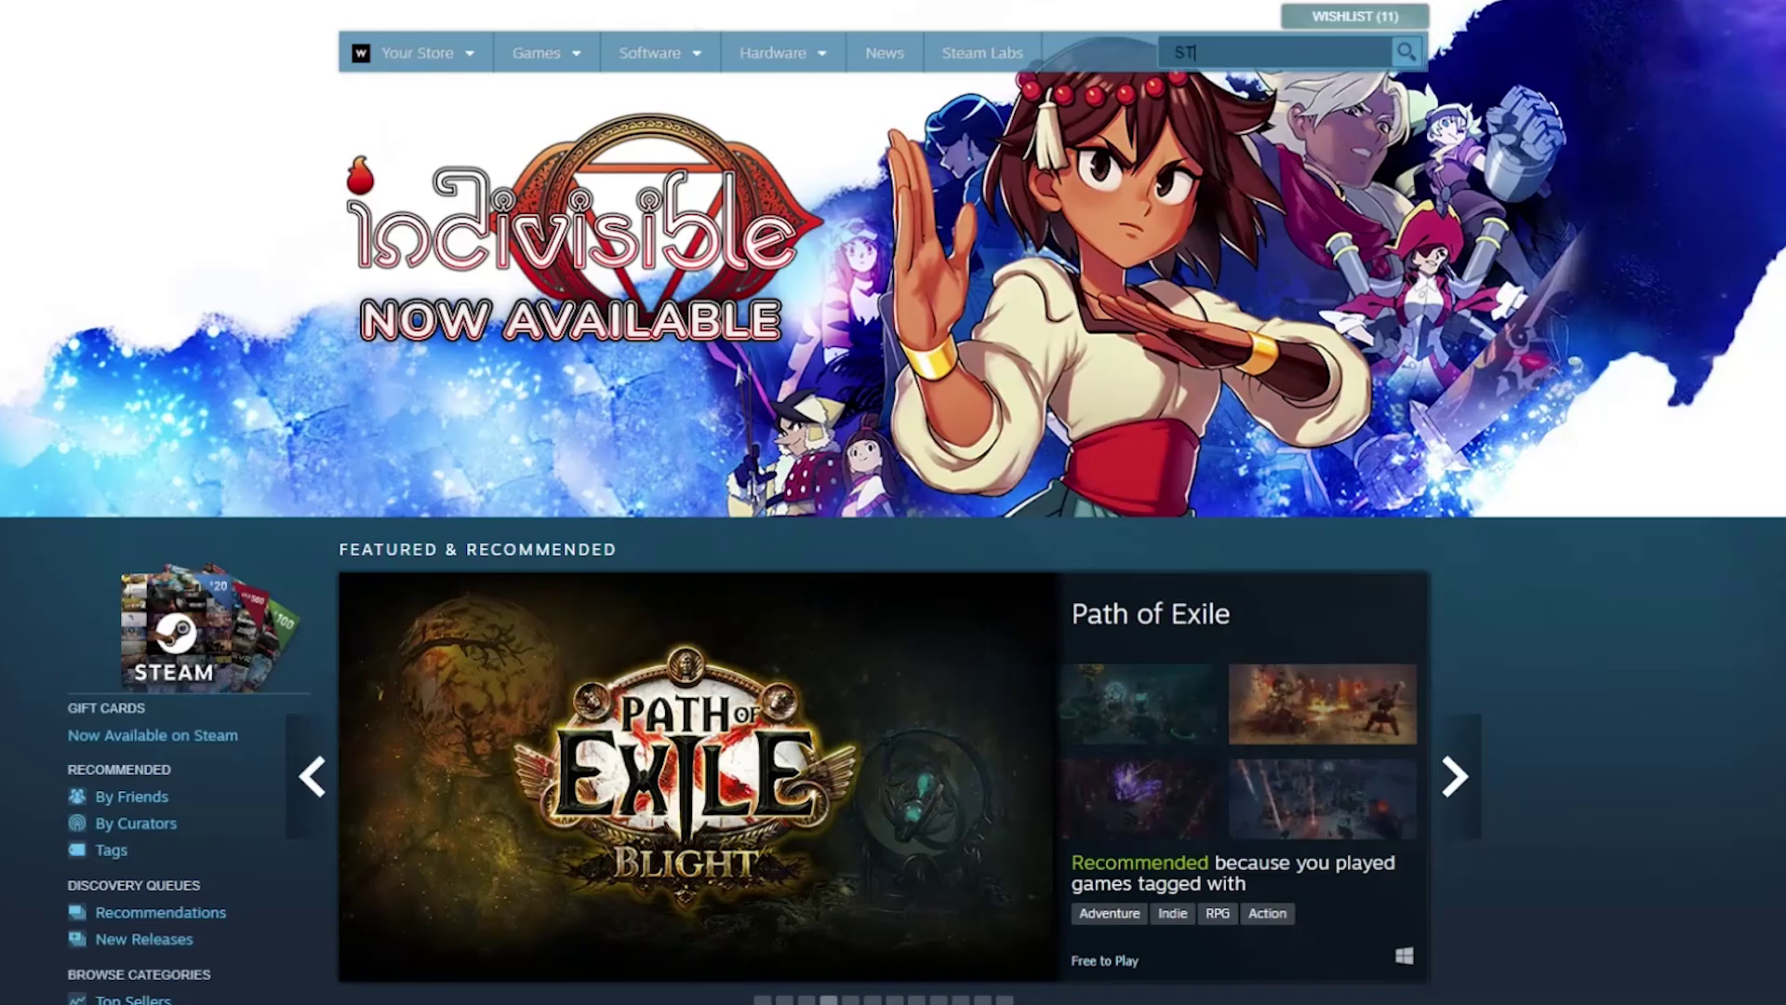
type("STEAM VR PERF")
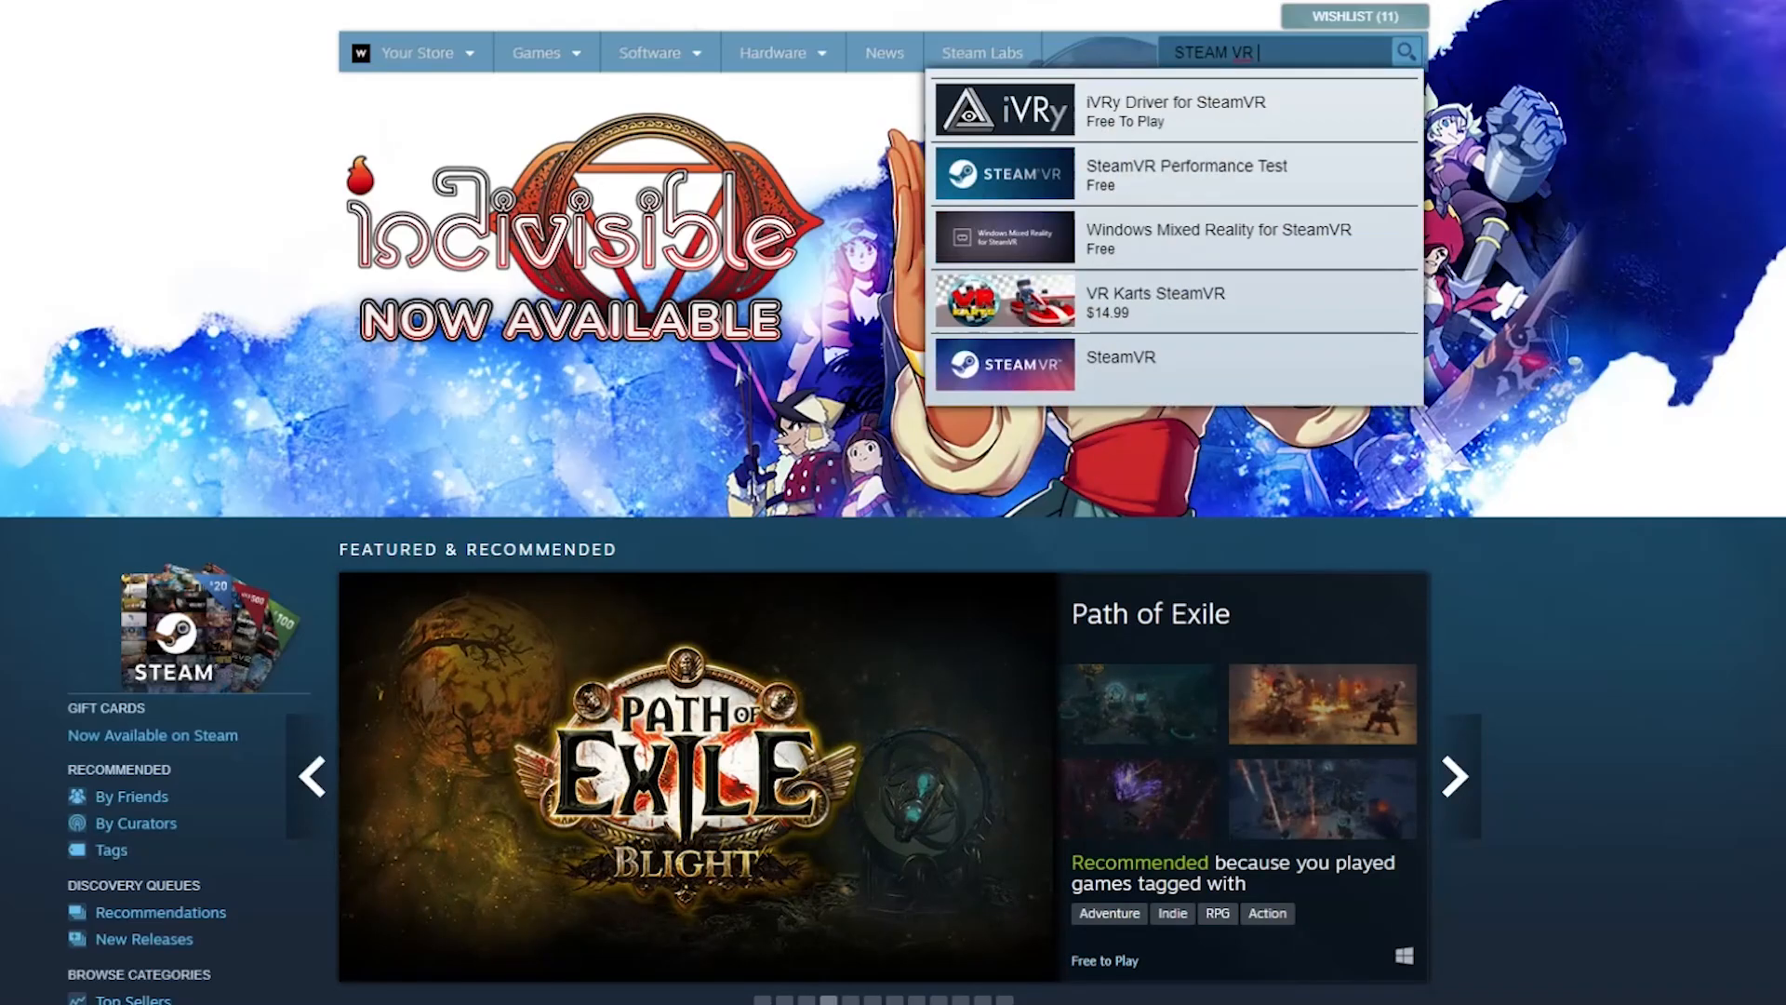
type("ORMANCE")
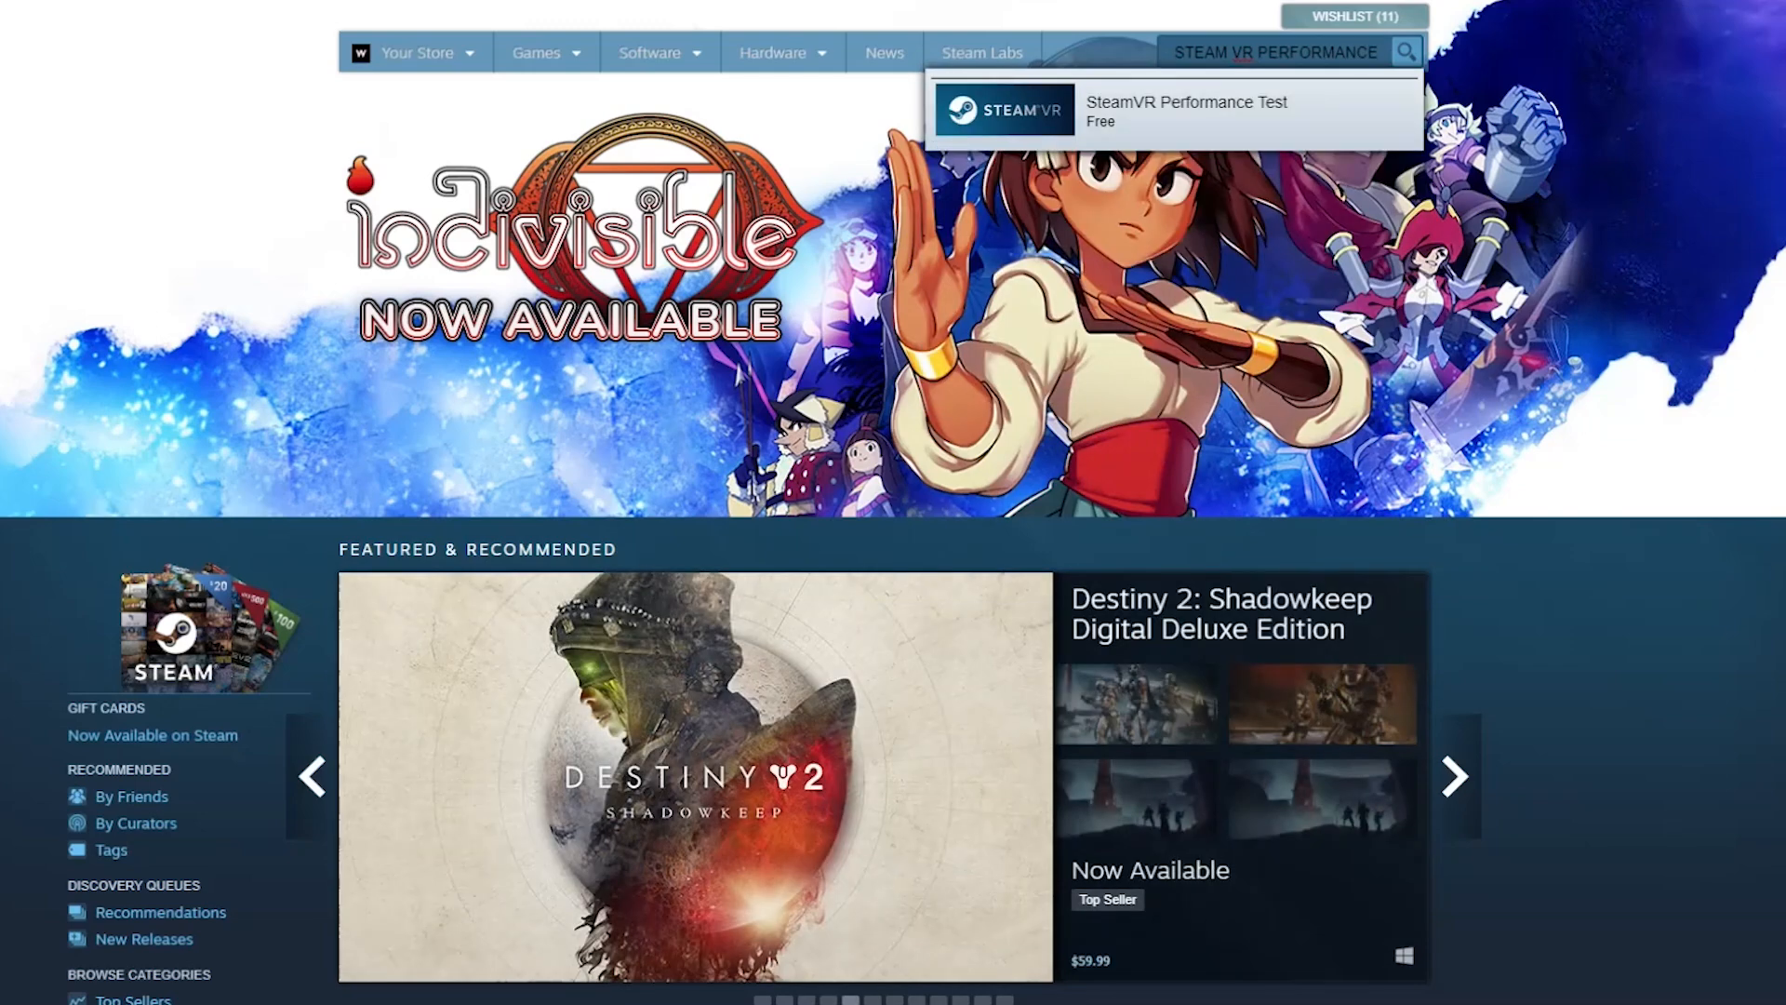
Step: Bring up the SteamVR Performance Test store page from the Steam search
key("Return")
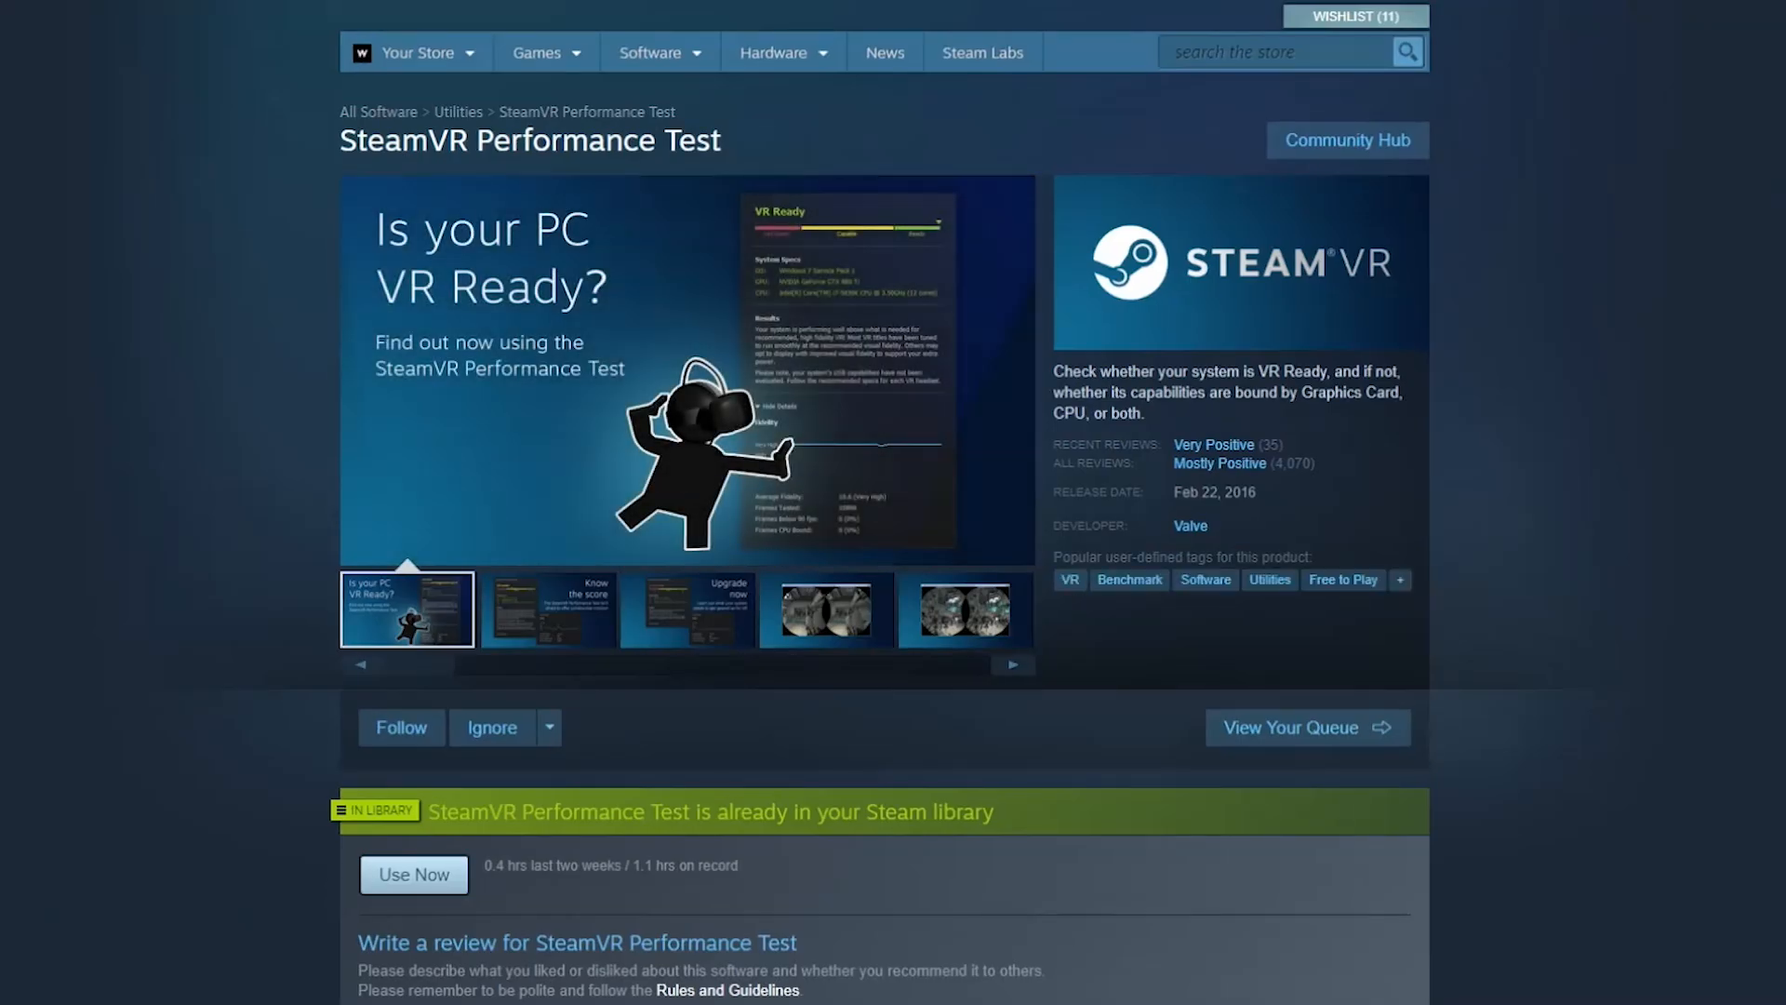